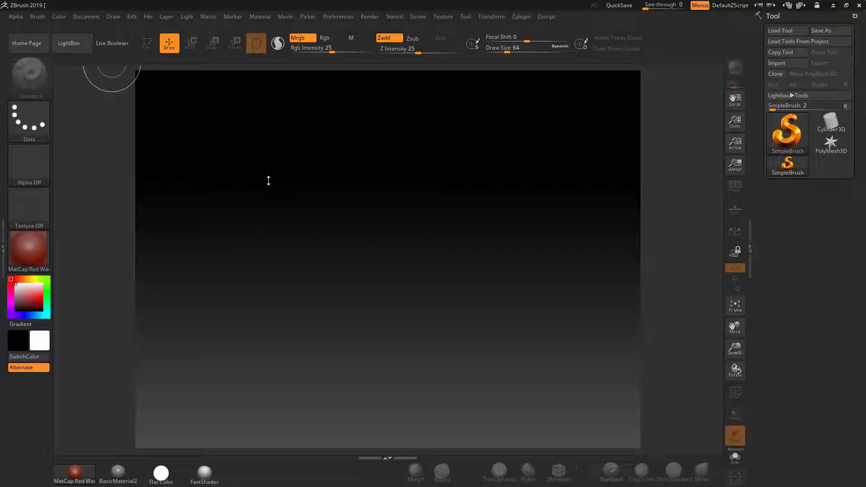
- In LightBox, browse the Brush, Texture, Alpha and Material tabs, then return to the Tool folders
click(79, 45)
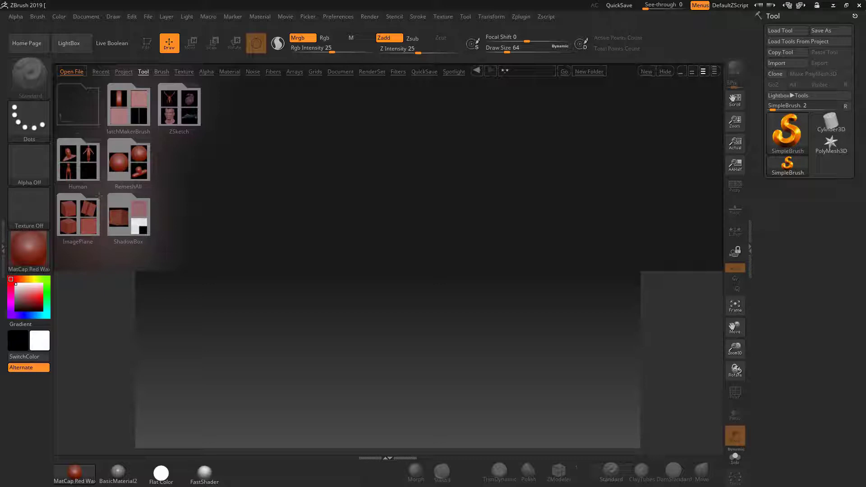
click(161, 72)
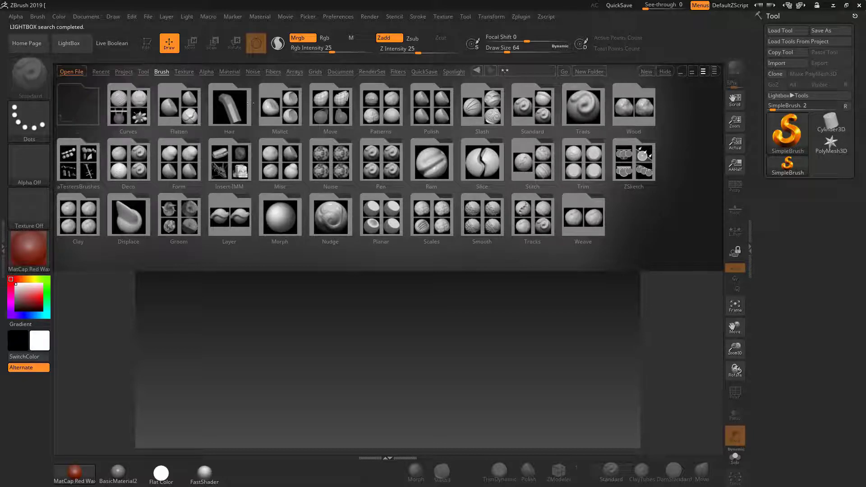
click(179, 71)
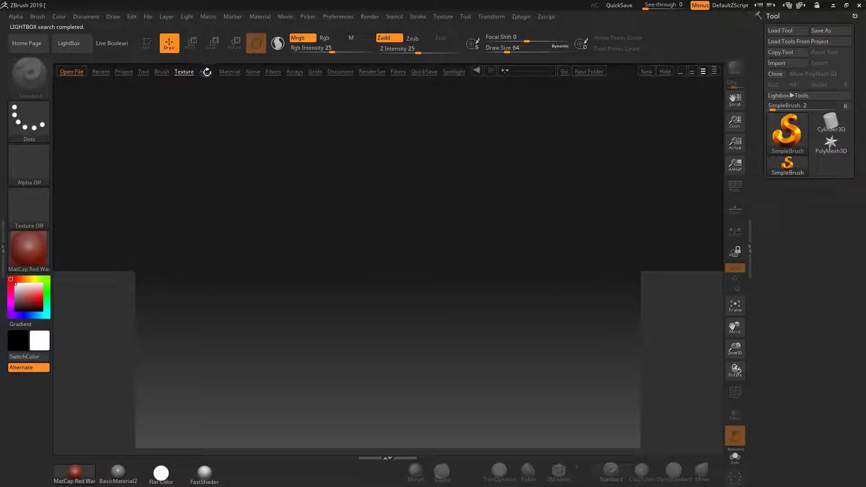
click(206, 72)
click(229, 71)
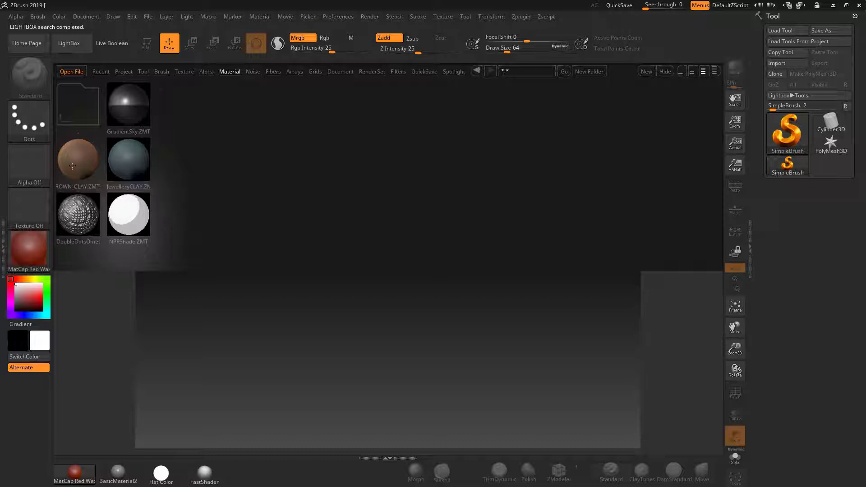
click(143, 72)
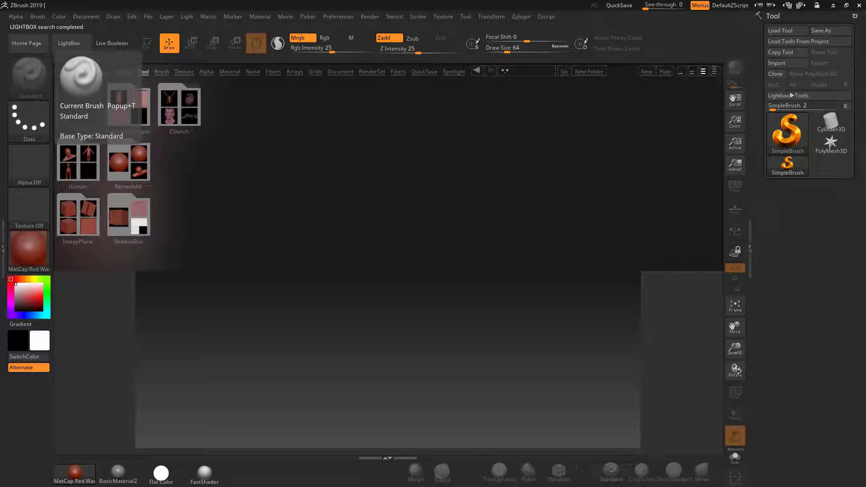
click(344, 329)
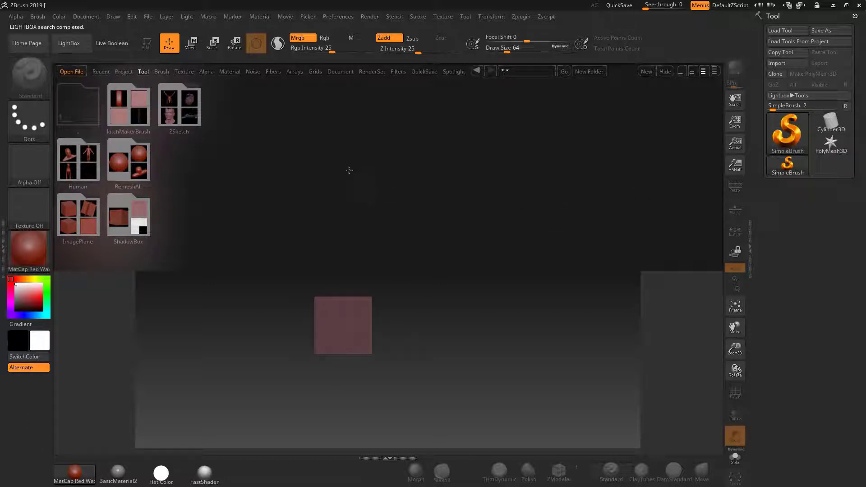
- Close LightBox, clear the canvas, and pick DIFFERENT_STONE_TEMPLATES5MM.ZTL from the SECTION10 folder
click(69, 43)
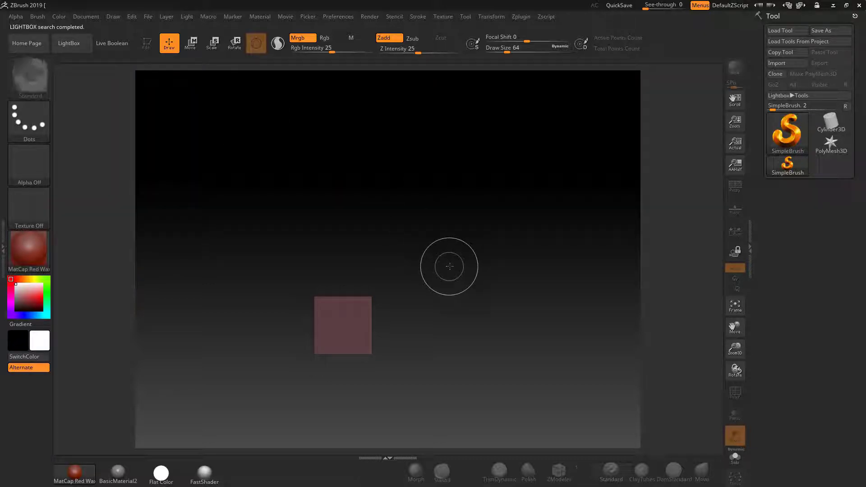
key(ctrl+n)
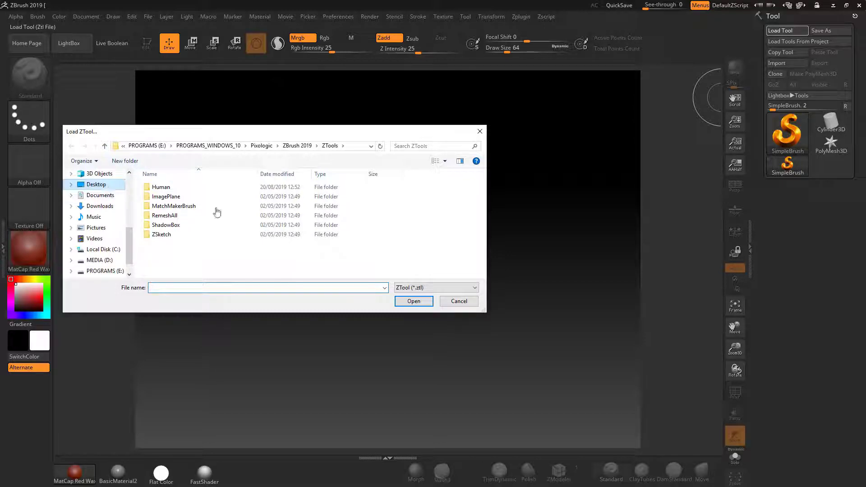
double_click(213, 196)
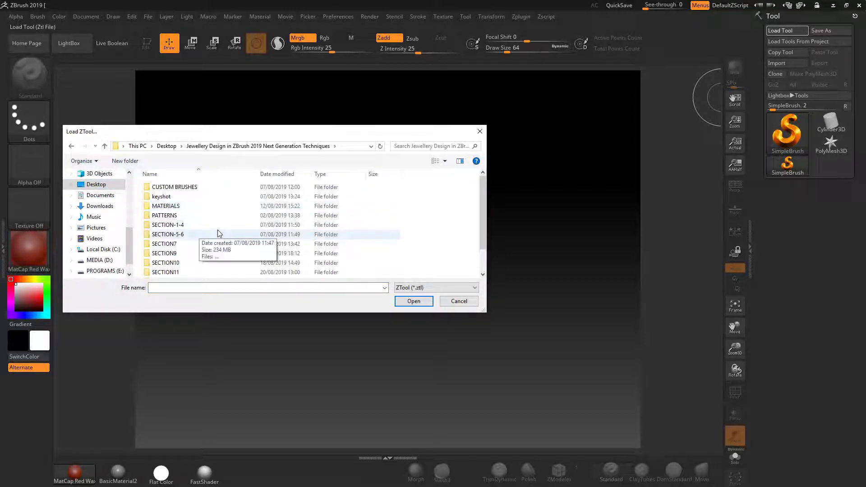
scroll(218, 233, down, 1)
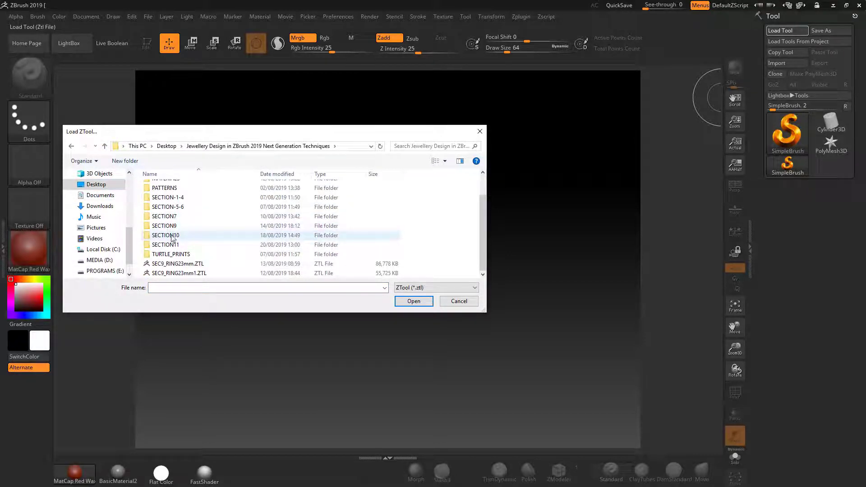
double_click(172, 236)
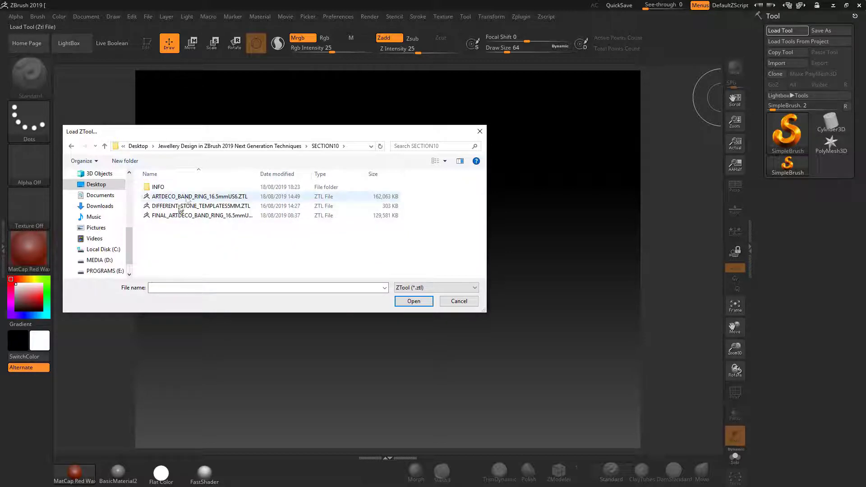
click(180, 207)
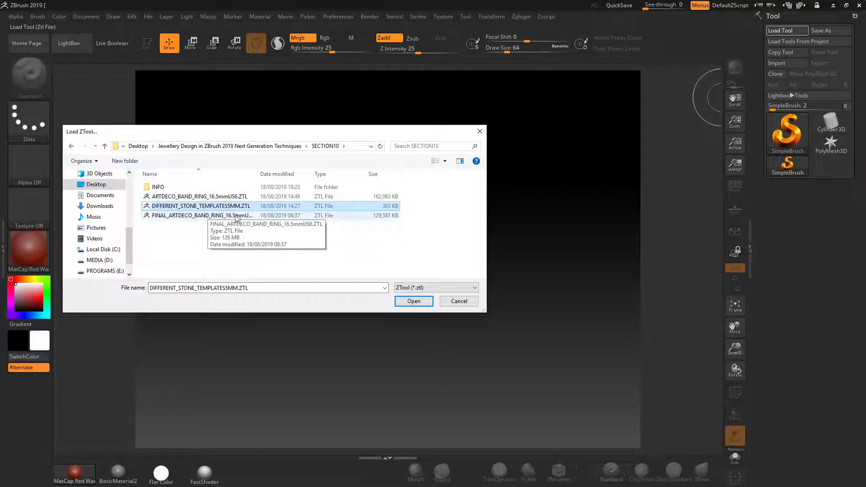
- Load the stone templates tool, show its Round, Emerald, Oval, Marquise and Pear subtools, and edit it
click(414, 301)
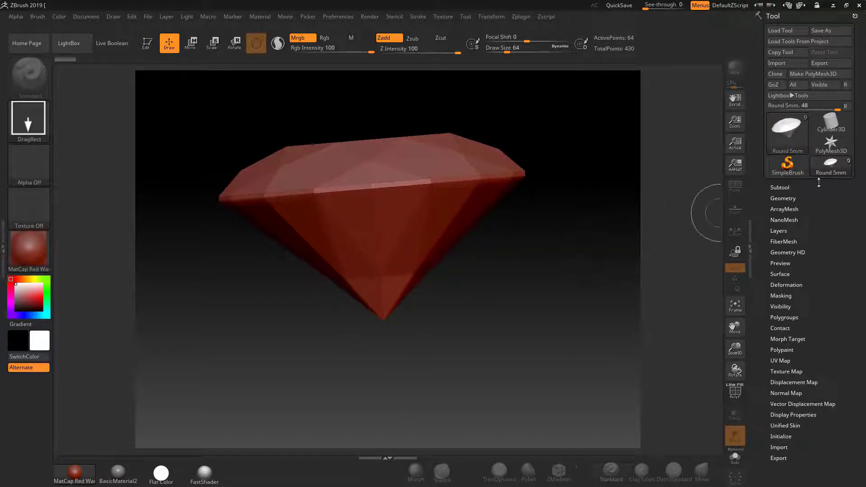
click(779, 187)
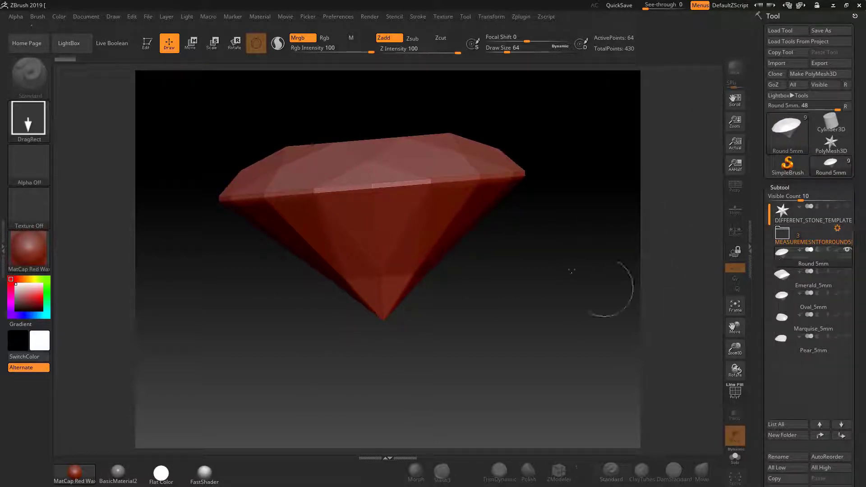
click(148, 43)
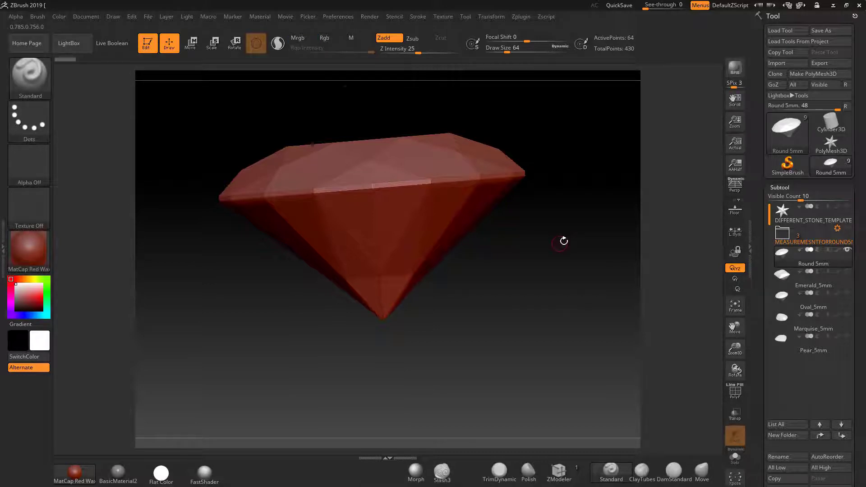
drag(90, 117, 88, 180)
- Reopen the LightBox browser
click(69, 43)
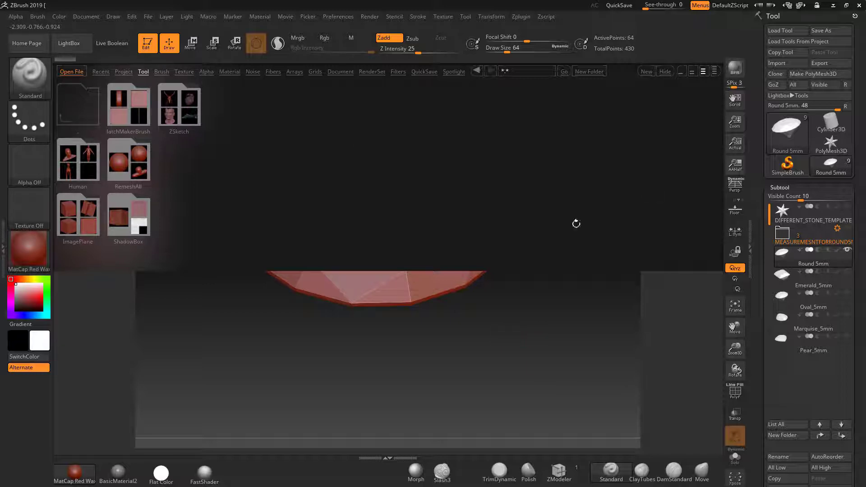
- Quit ZBrush 2019 without saving changes
click(858, 5)
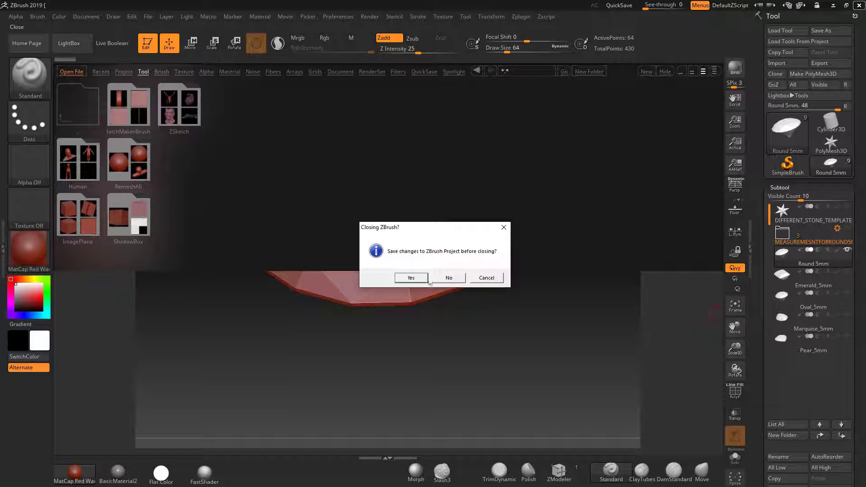
click(448, 278)
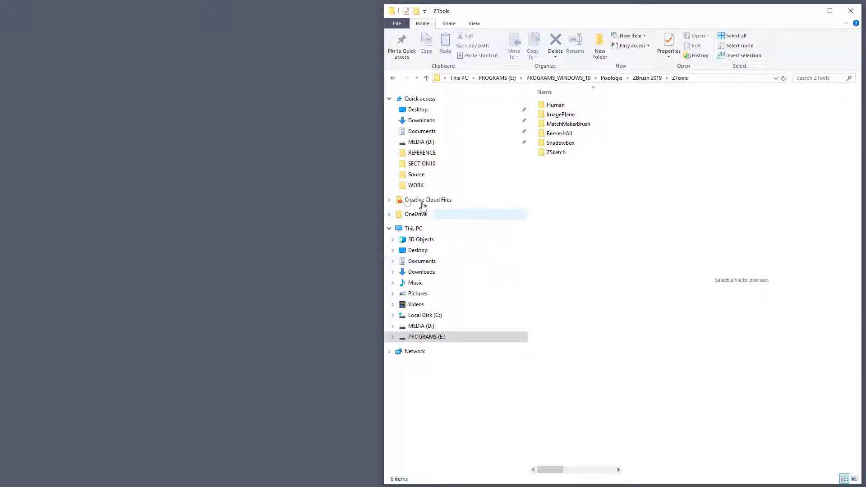
- Narrow the Explorer window and open the ZBrush 2019 ZTools folder
drag(383, 173, 421, 174)
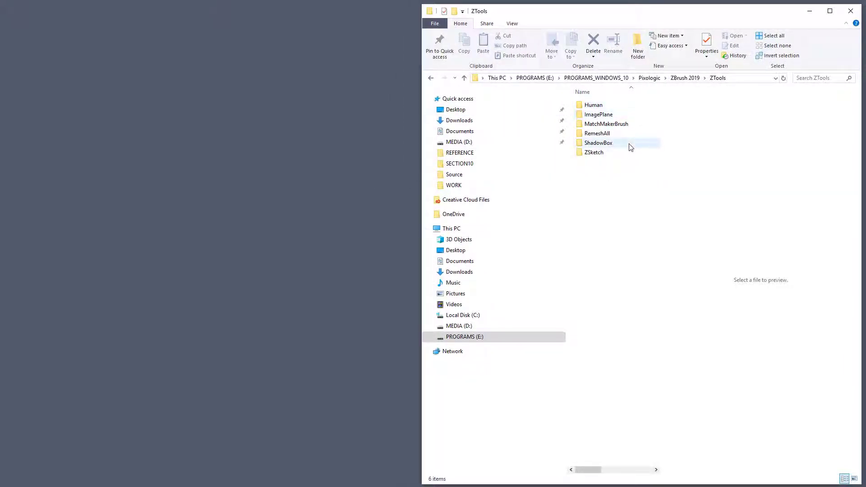
click(685, 78)
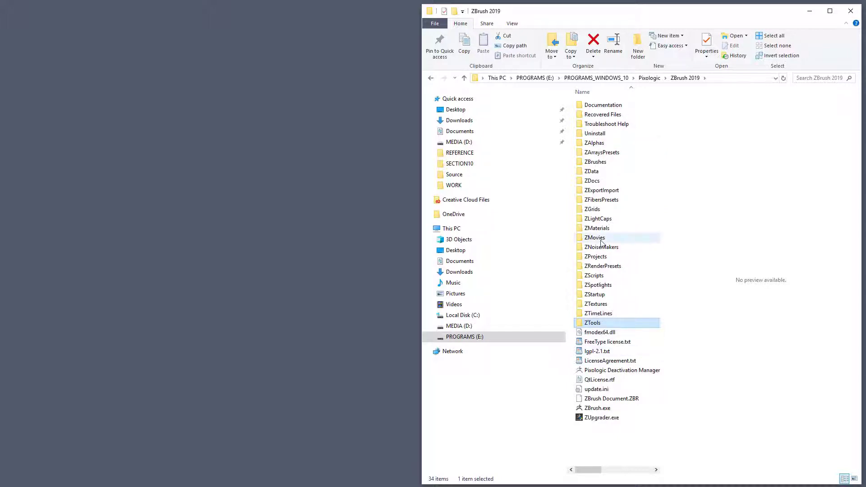
double_click(582, 323)
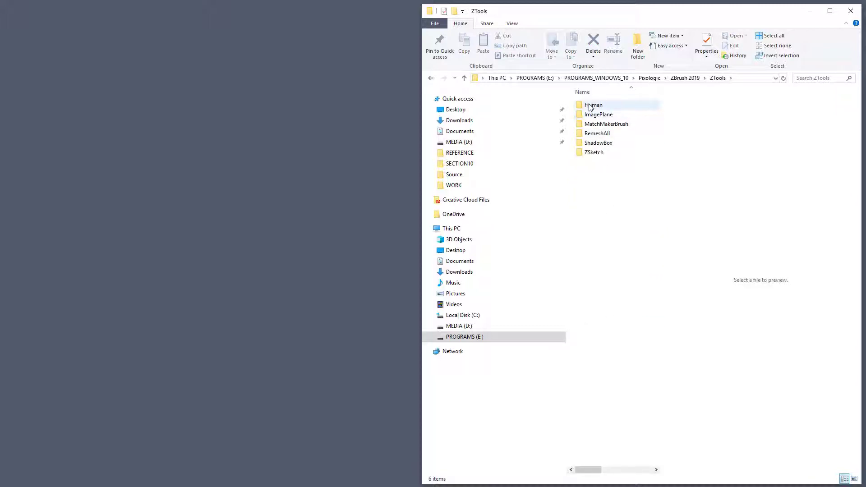
- Step through the ZTools subfolders, from Human through ShadowBox and ZSketch
click(590, 106)
click(595, 116)
click(597, 125)
click(601, 135)
click(601, 144)
click(595, 154)
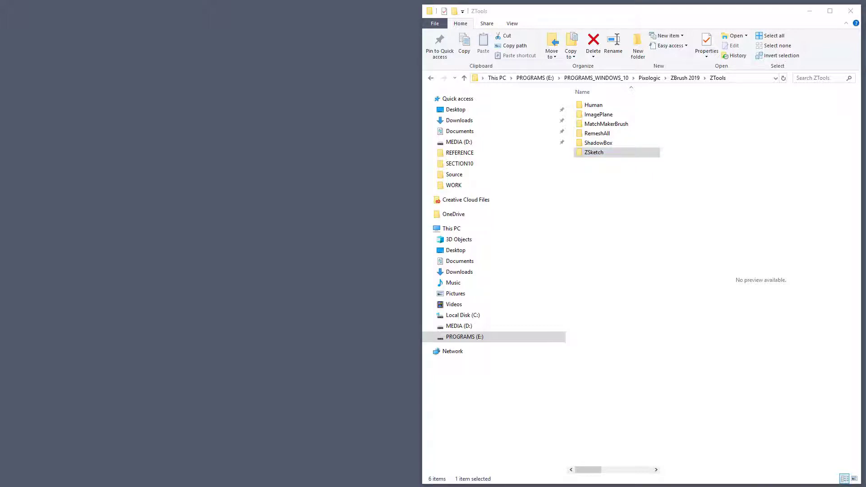
- Place the ZBRUSHASSET window on the left and inspect the Materials folder's JEWELLERY_BROWN_CLAY.ZMT
drag(0, 134, 206, 17)
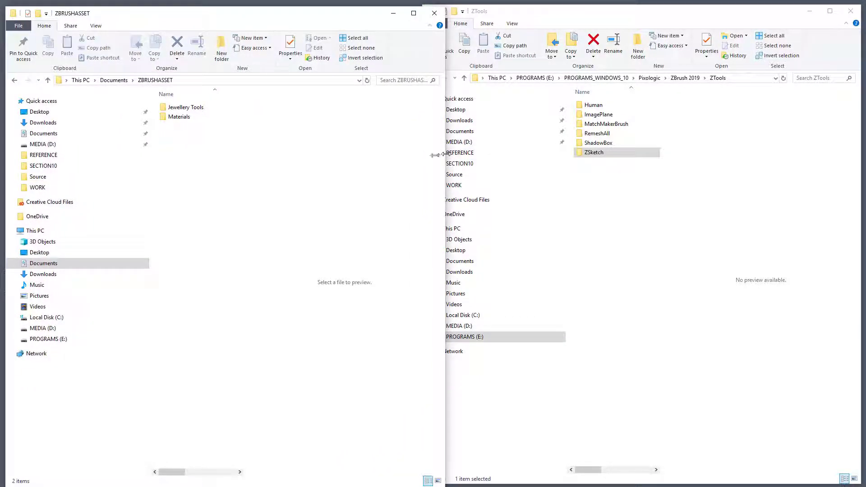
drag(445, 153, 416, 153)
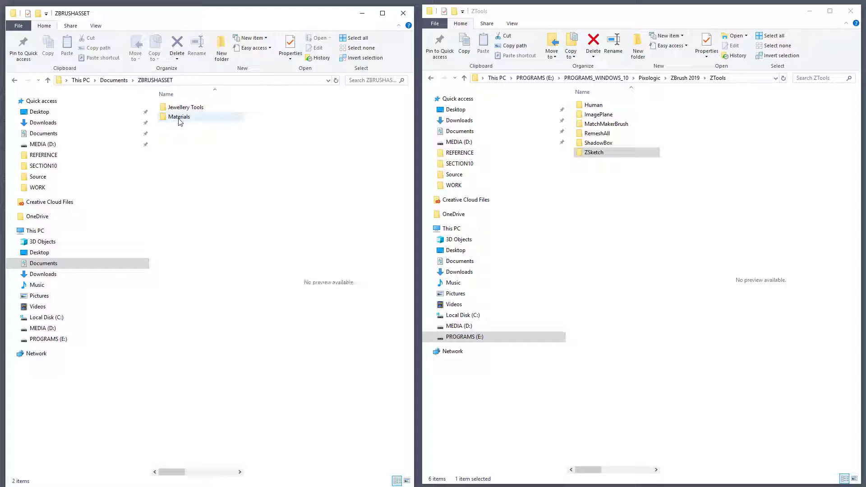
double_click(179, 118)
click(187, 109)
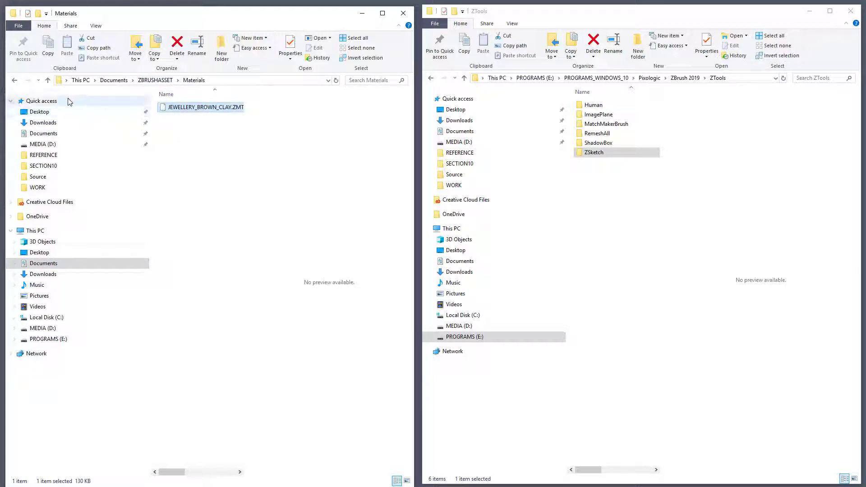
key(alt+Left)
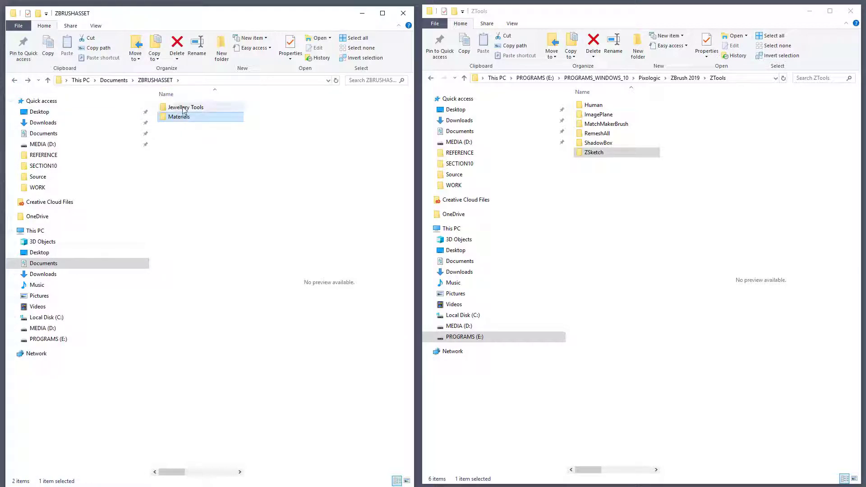
- Inspect the Jewellery Tools folder's DIFFERENT_STONE_TEMPLATES file, then go back to ZBRUSHASSET
click(186, 108)
double_click(184, 111)
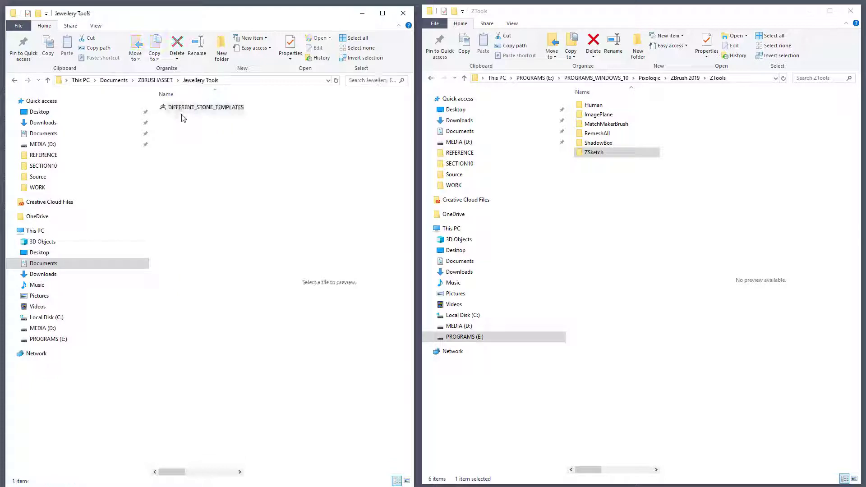
click(185, 109)
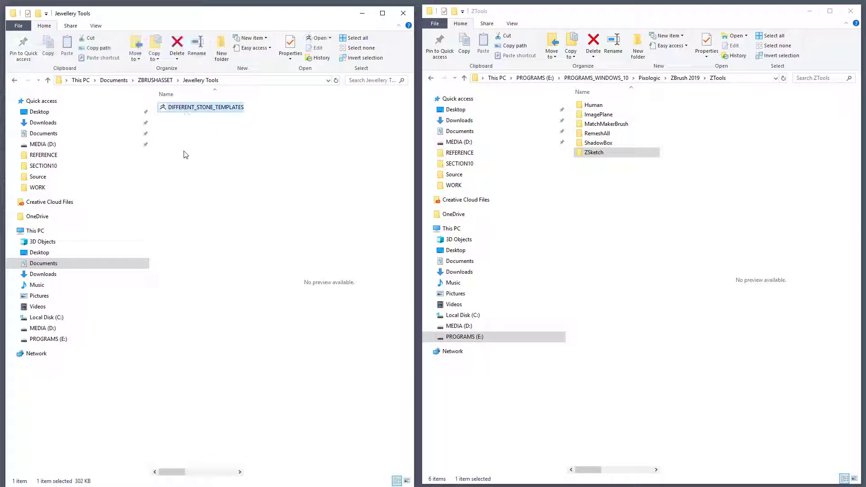
click(15, 80)
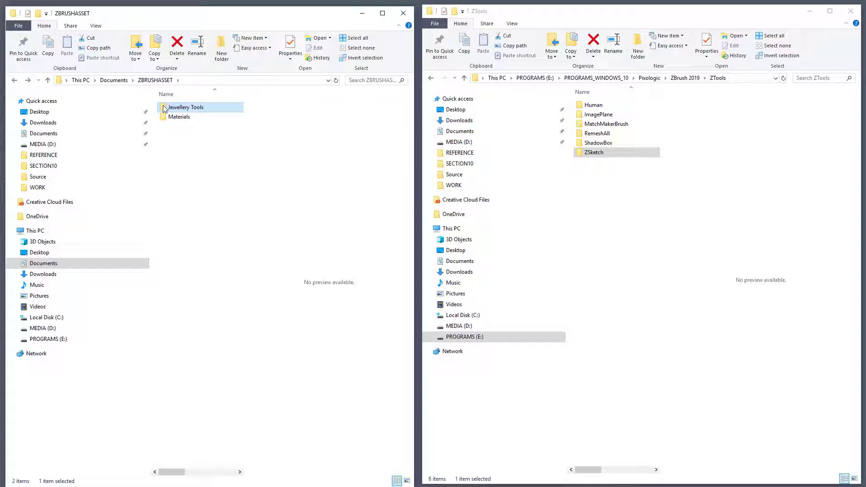
- Create a Jewellery Tools shortcut in ZTools, removing the ' - Shortcut' suffix from its name
drag(165, 109, 612, 205)
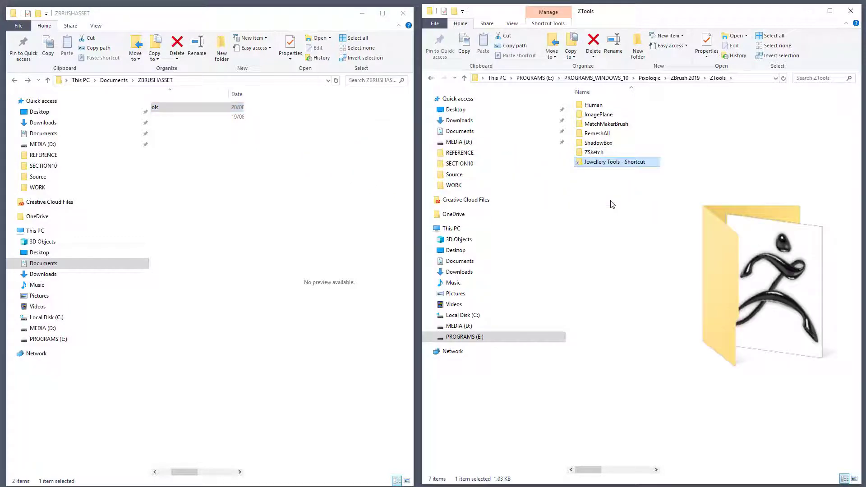
click(626, 163)
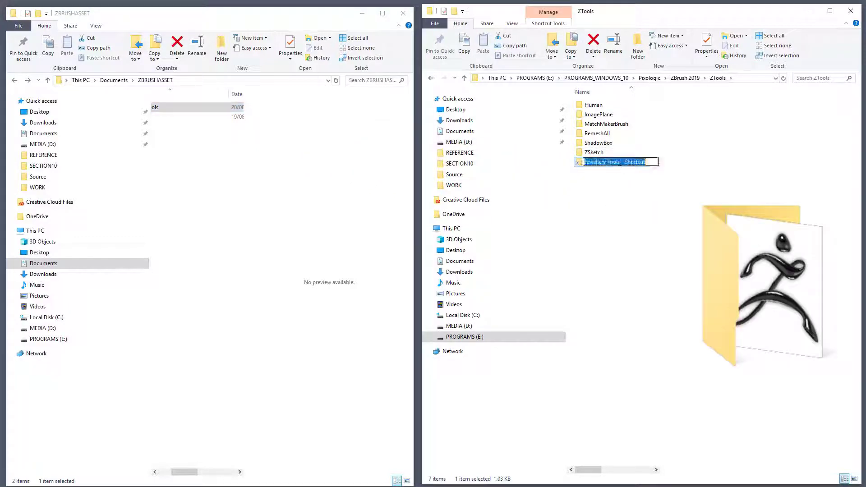
drag(621, 162, 657, 166)
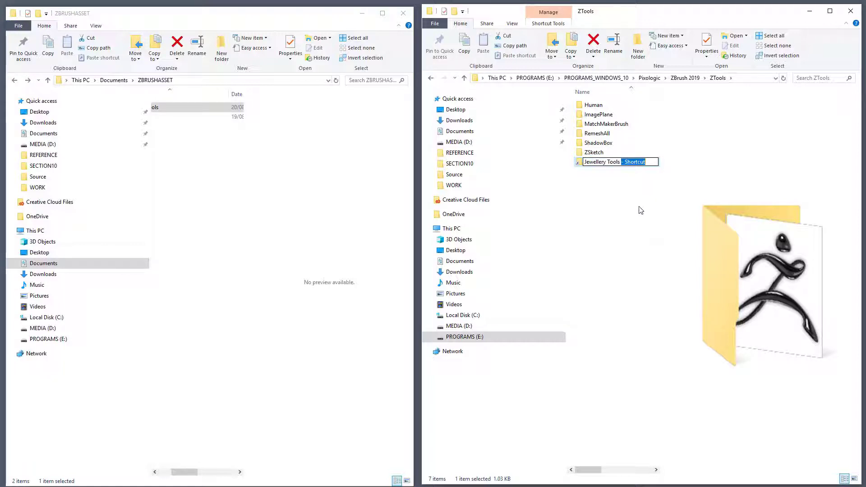
key(BackSpace)
key(Return)
- Clear the ZTools selection and rearrange the ZBRUSHASSET window beside it
click(572, 223)
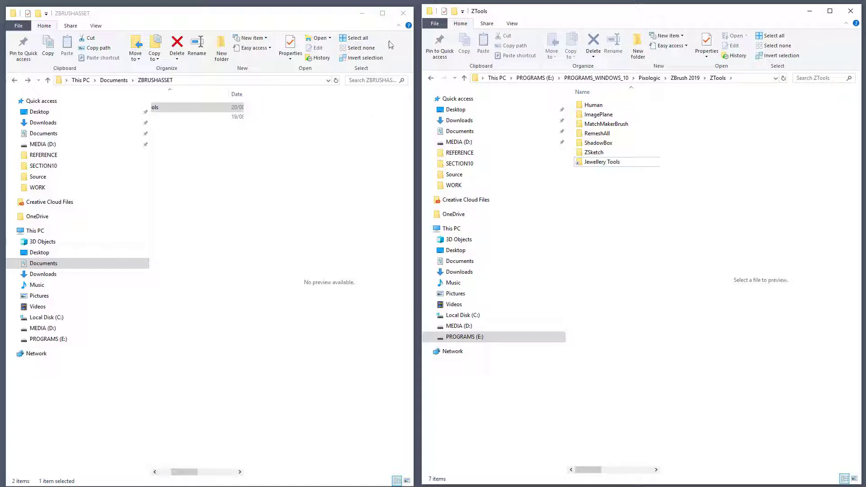
click(193, 395)
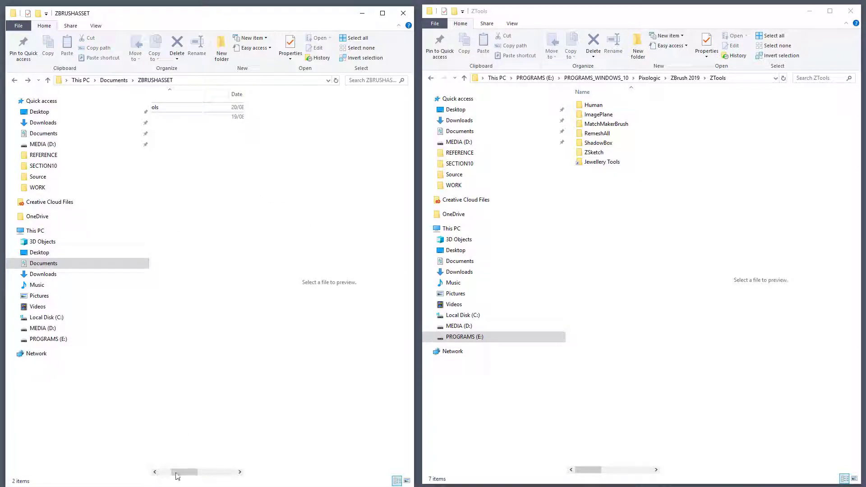
drag(180, 471, 168, 473)
drag(177, 112, 603, 162)
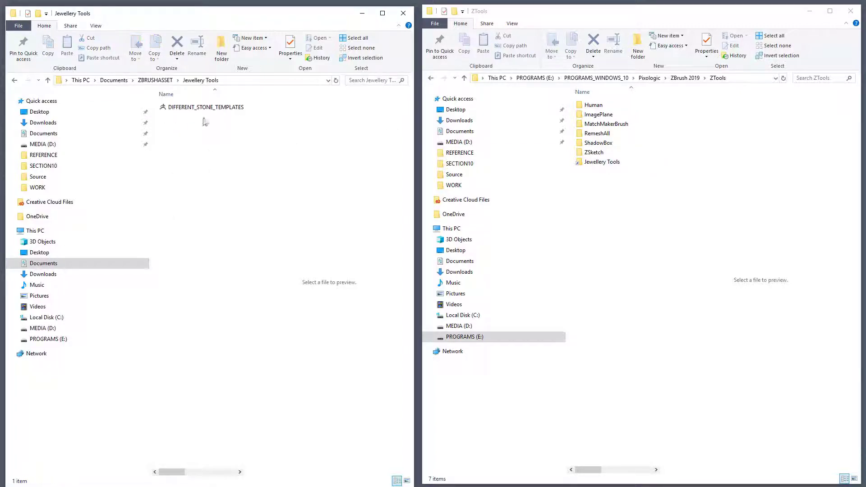
- Check that the Jewellery Tools shortcut opens the stone templates folder, then return to ZTools
double_click(603, 162)
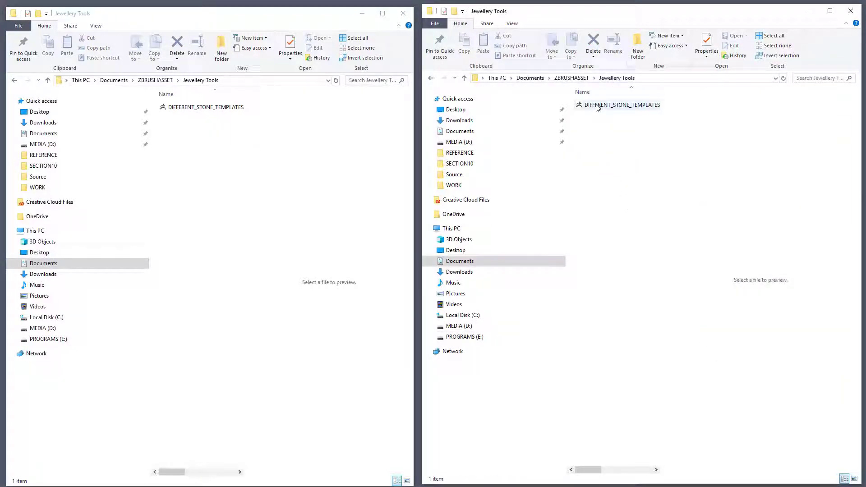
click(431, 78)
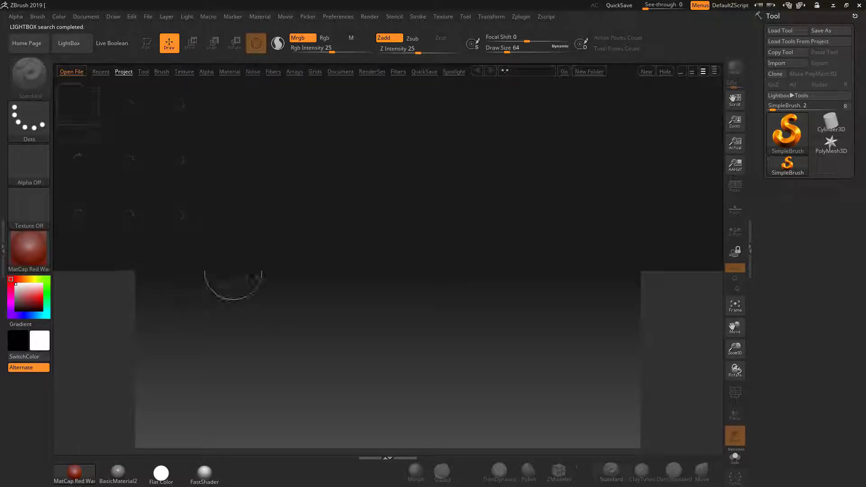
- Load DIFFERENT_STONE_TEMPLATES5MM.ZTL from the Jewellery Tools folder in LightBox's Tool tab
click(74, 44)
click(76, 45)
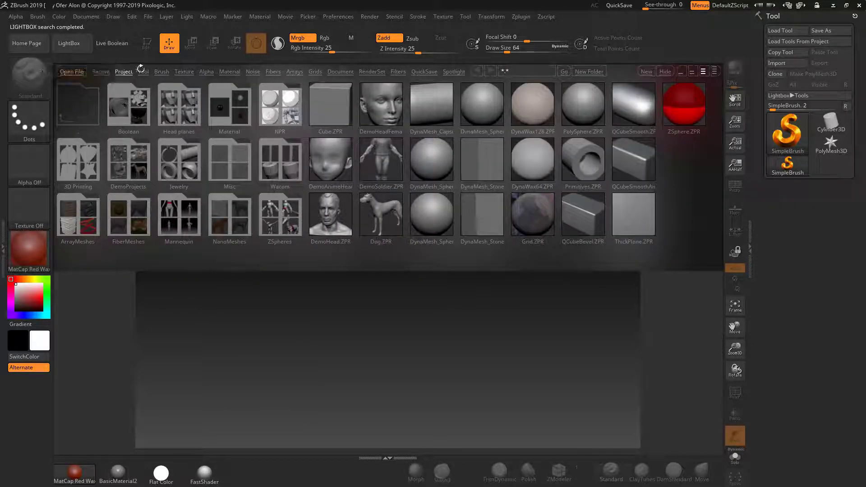
click(143, 72)
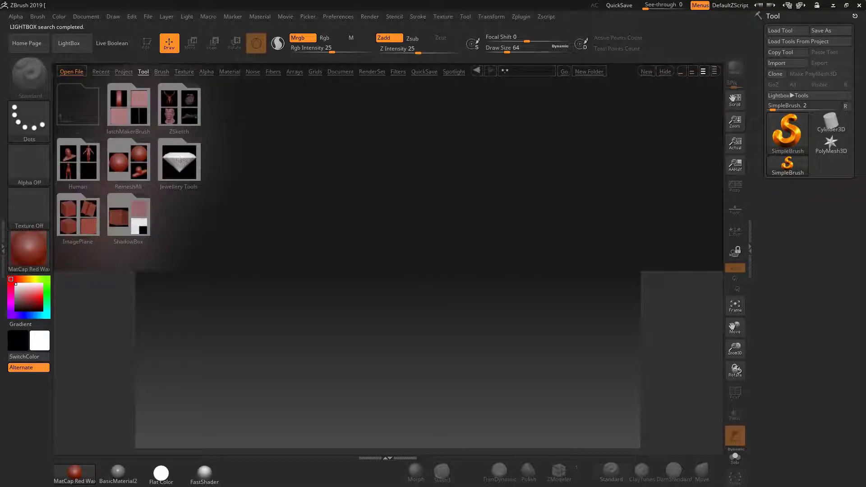
double_click(180, 163)
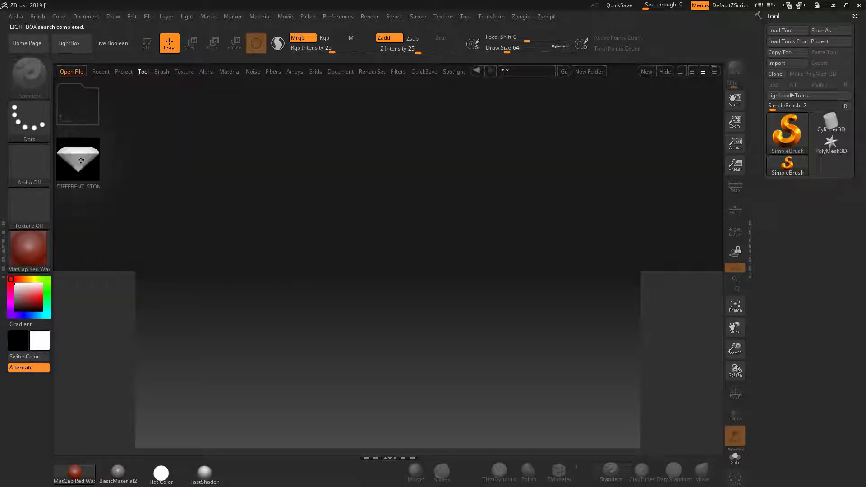
double_click(78, 162)
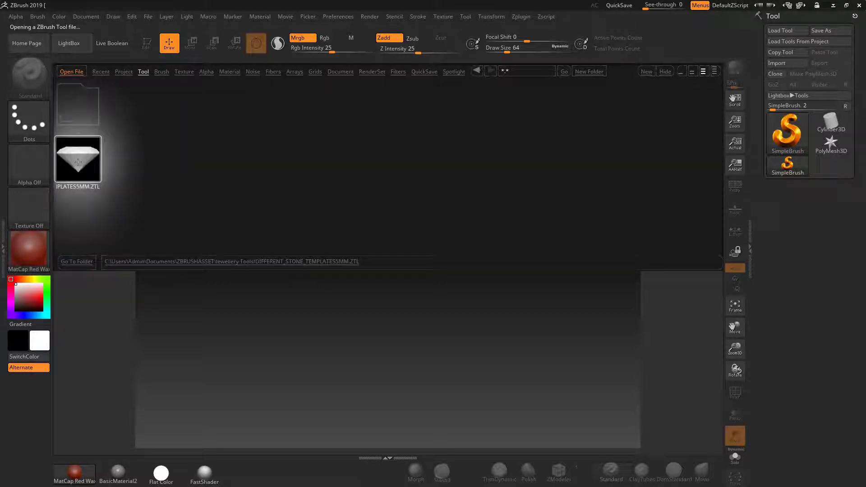
click(69, 43)
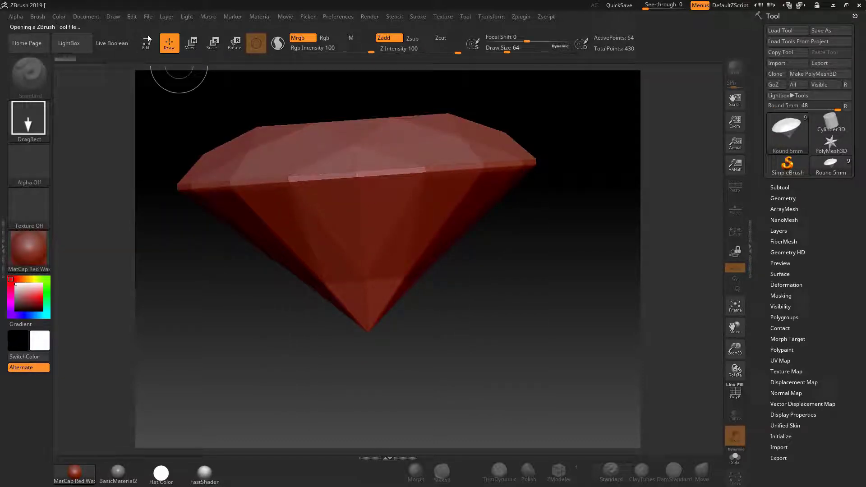
- Rotate the Round 5mm stone to view its top facets
drag(549, 226, 559, 268)
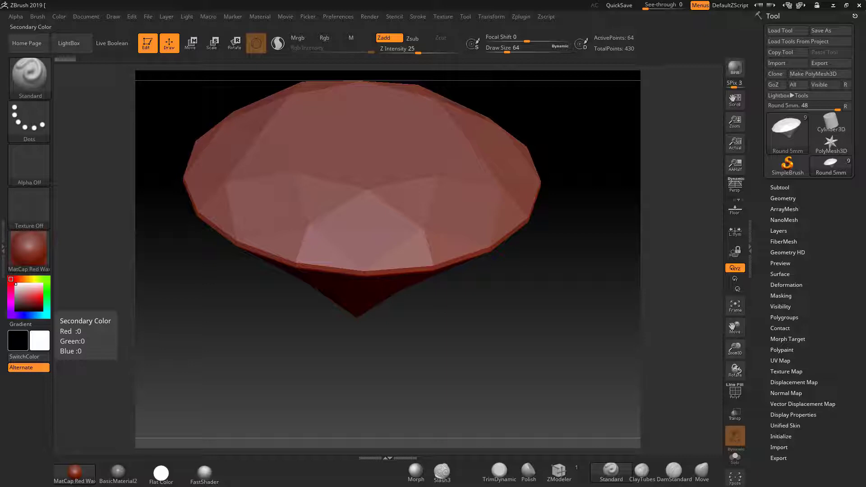
click(75, 47)
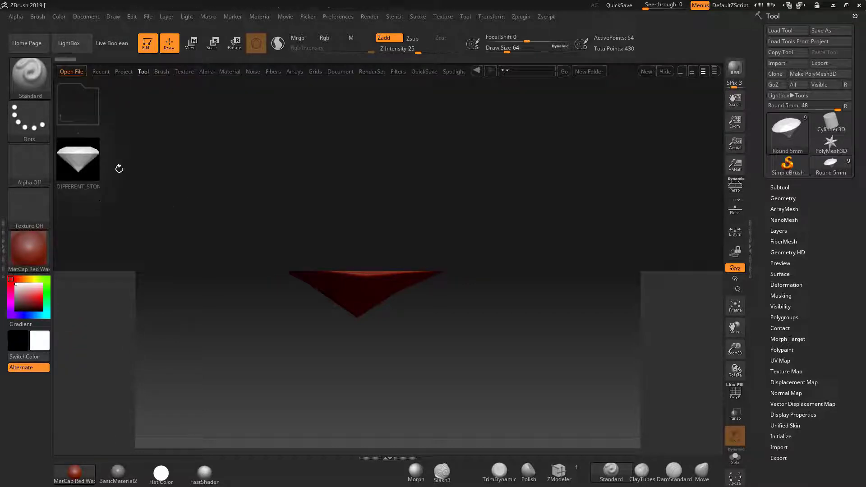
click(144, 72)
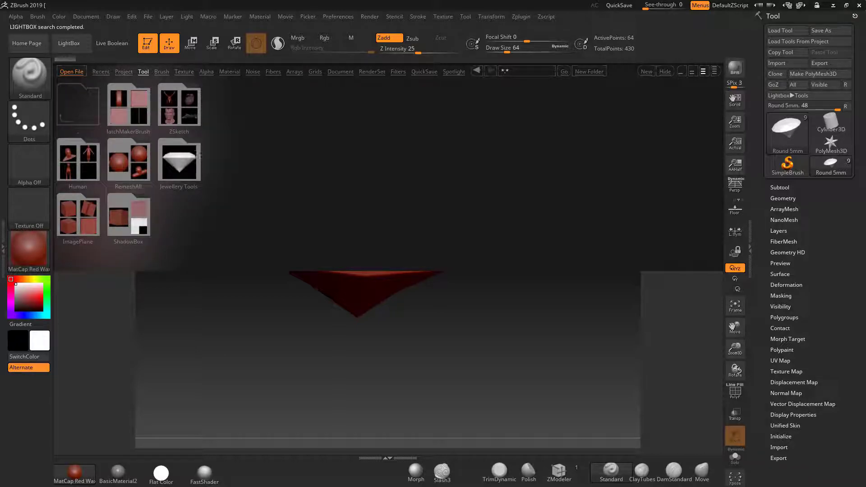
click(229, 71)
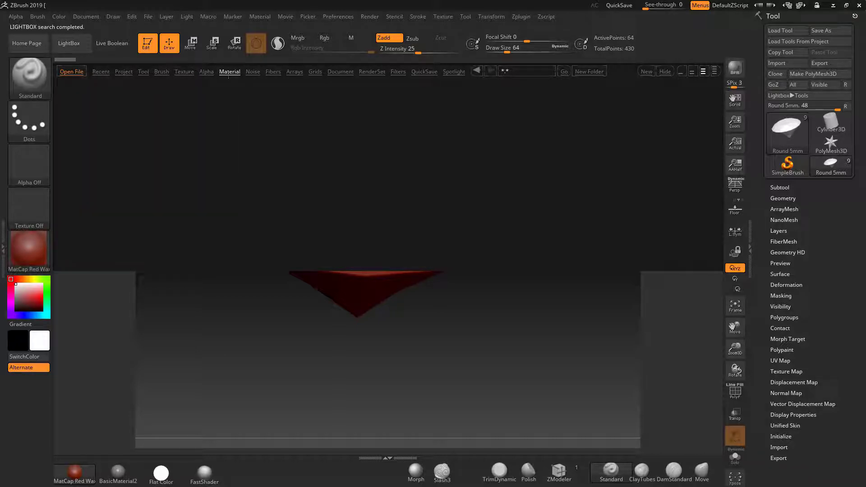
click(204, 72)
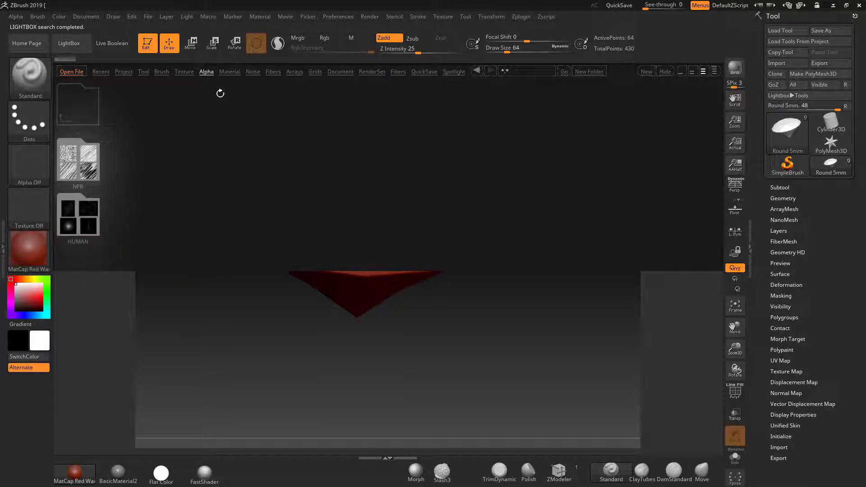
click(183, 72)
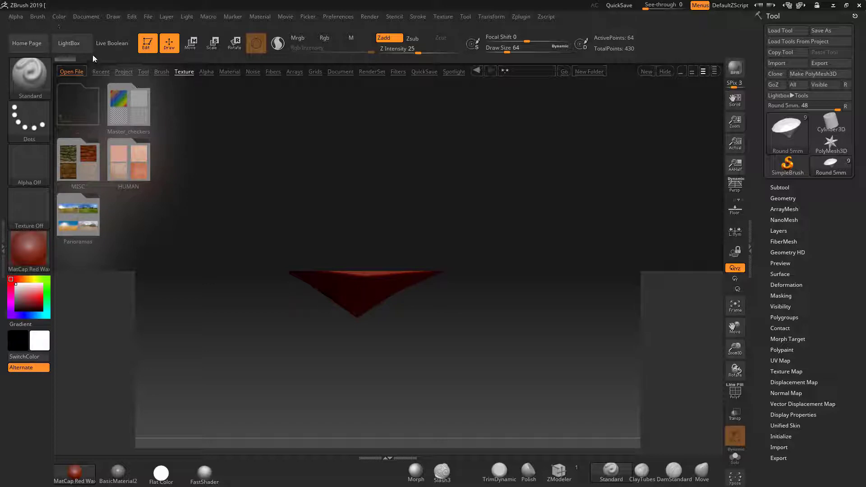
- Close LightBox so the faceted Round 5mm gem shows in full on the canvas
click(72, 45)
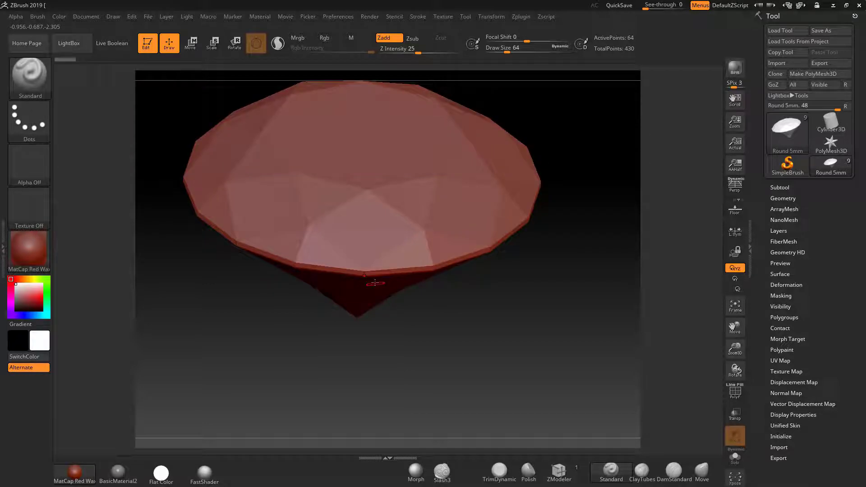